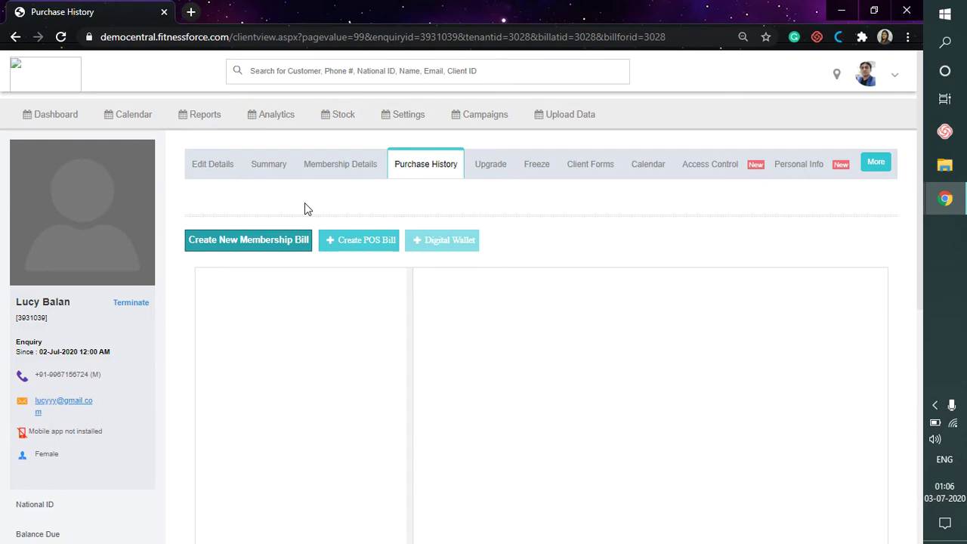
Start a new membership bill and add Personal training 12 months to the cart, with the billing owner as sessions owner.
click(278, 243)
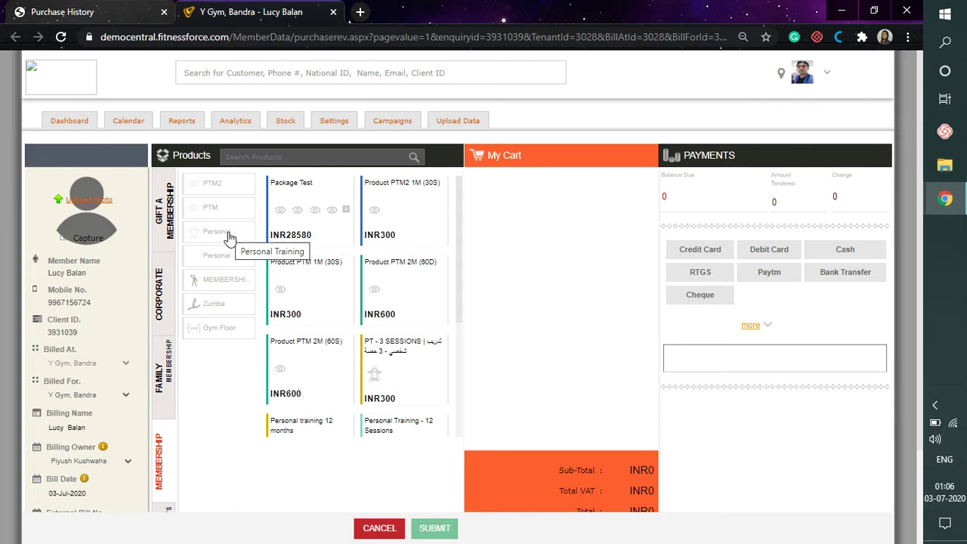
click(216, 236)
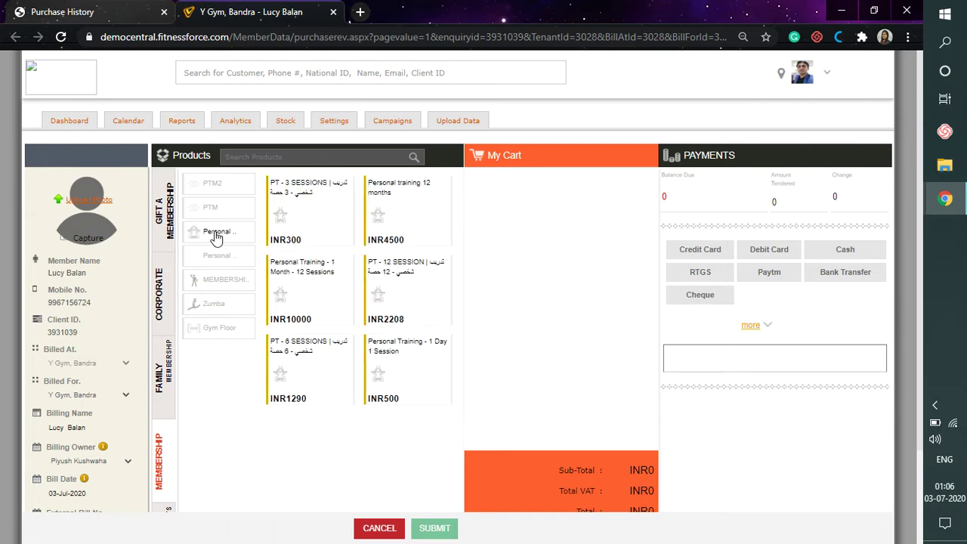
click(408, 219)
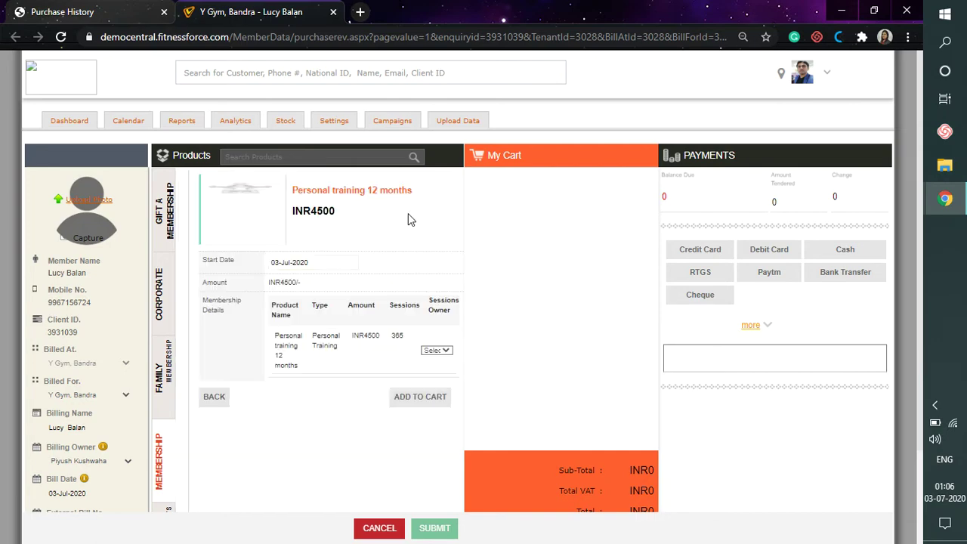
click(443, 351)
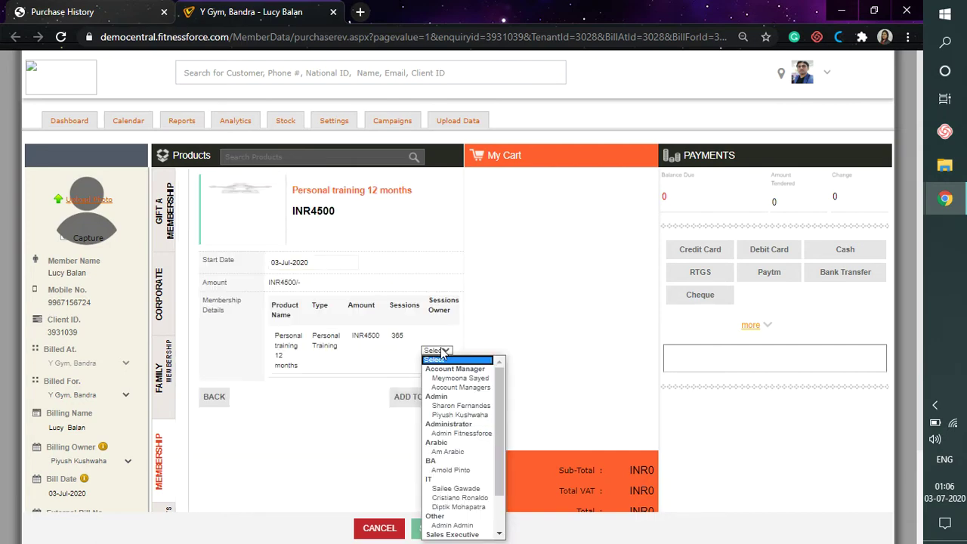
click(450, 415)
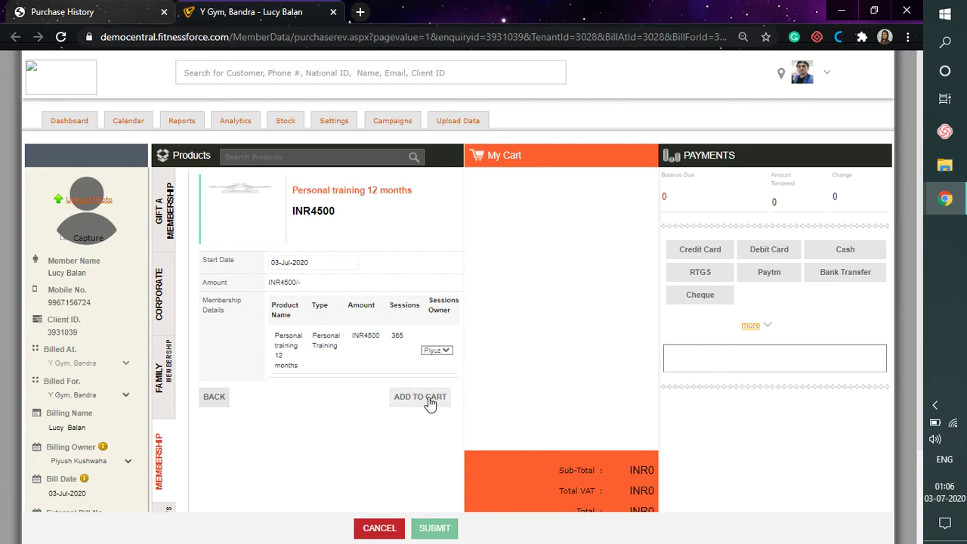
click(429, 403)
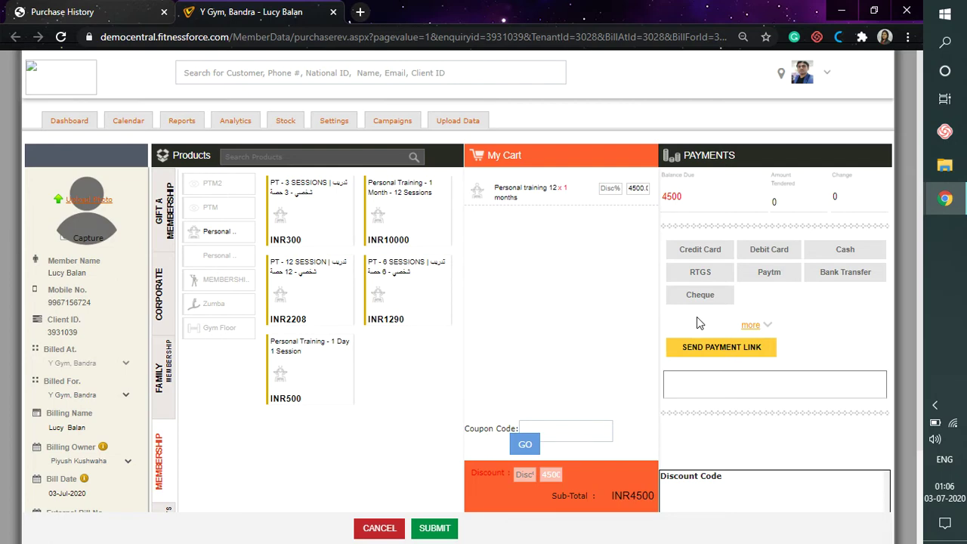
Record a partial cash payment of INR 500 on the bill.
click(850, 250)
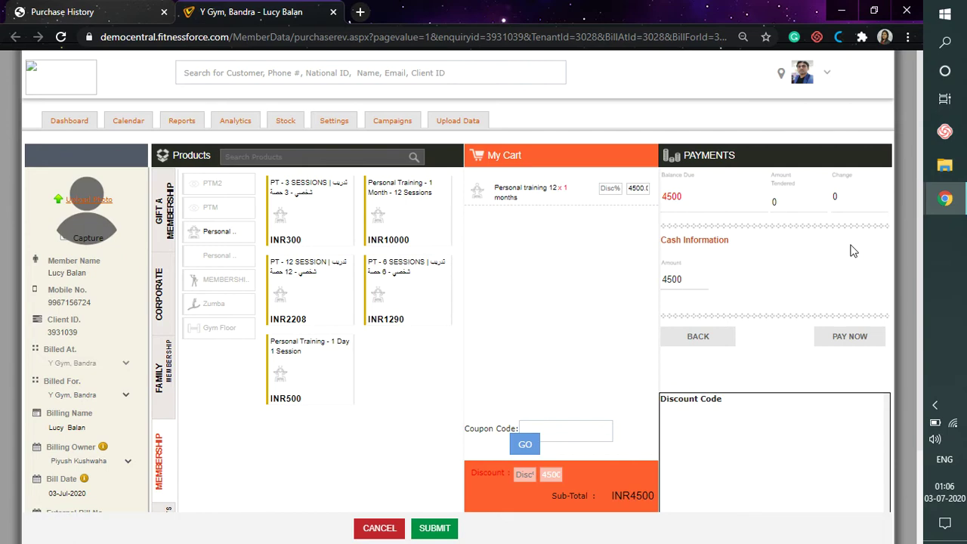
click(668, 281)
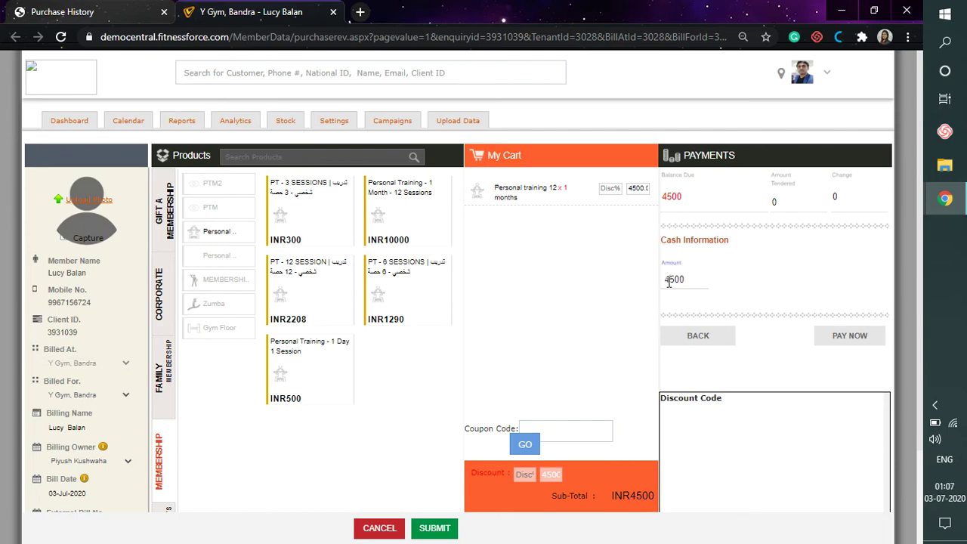
key(BackSpace)
click(848, 335)
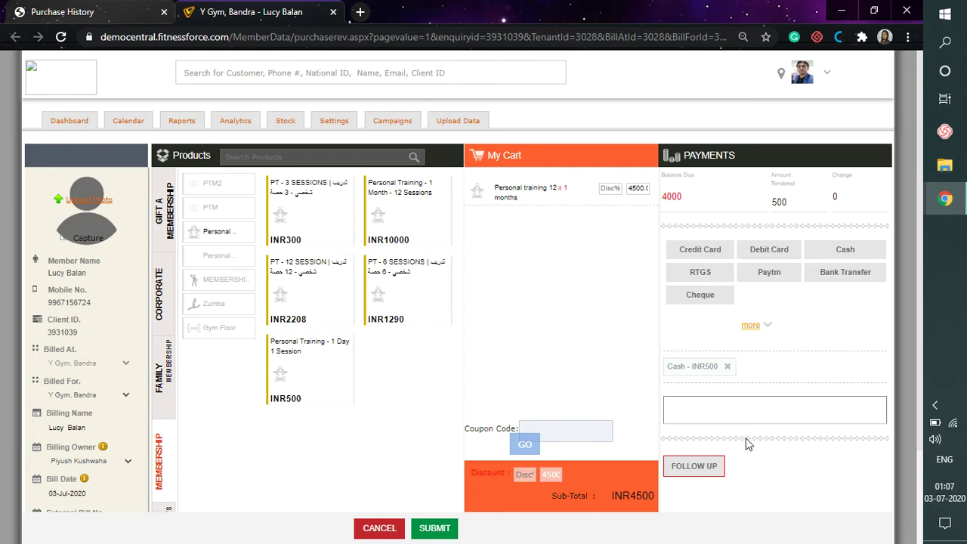
Start a payment follow-up with type Balance, response Follow Up Again and convertibility Expected.
click(686, 468)
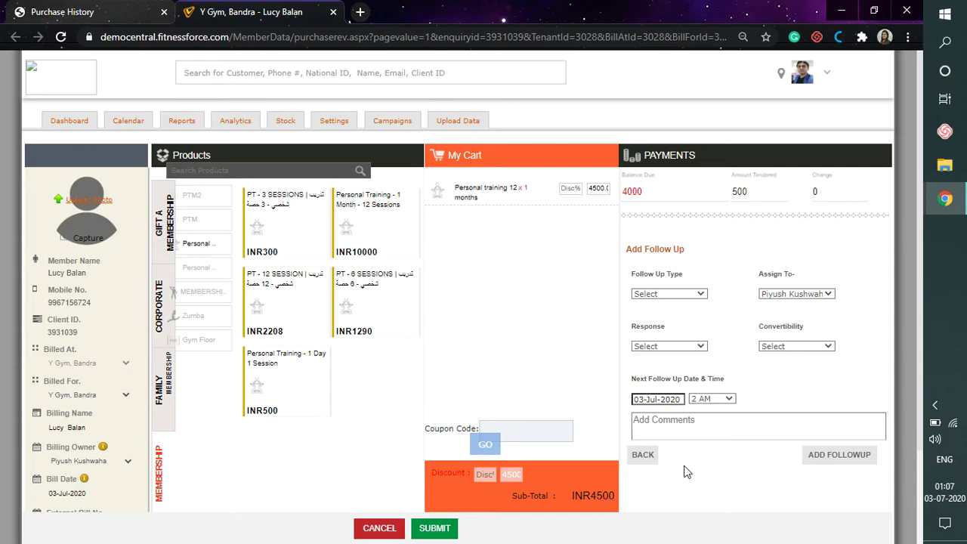
click(699, 296)
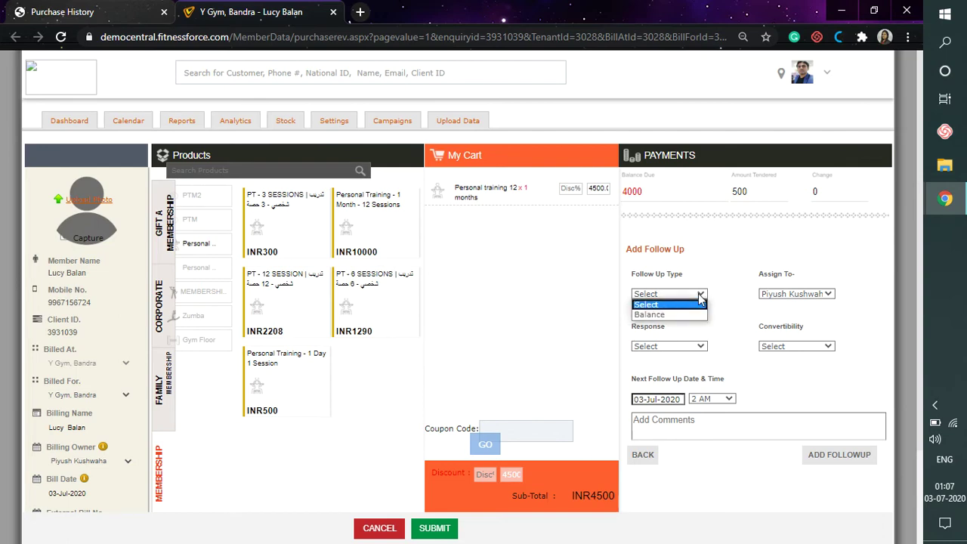
click(696, 315)
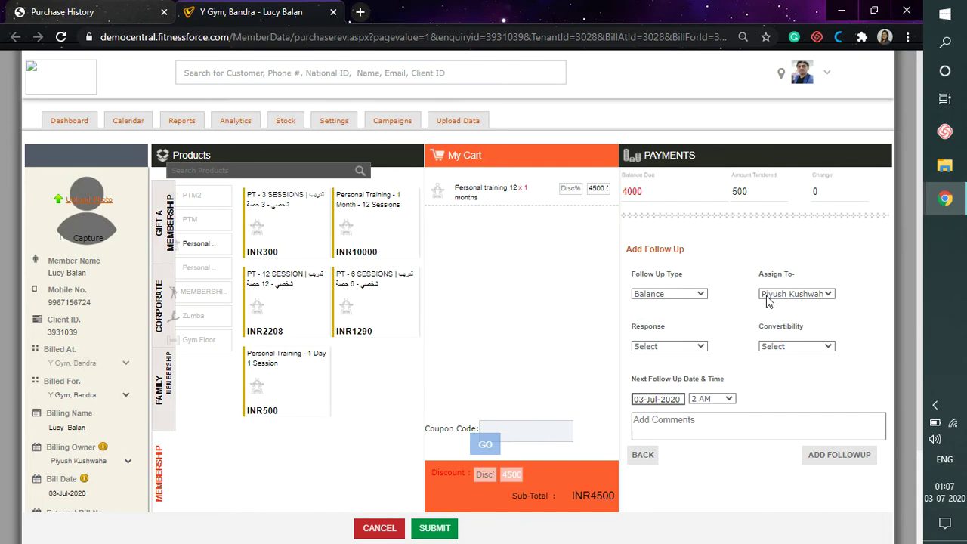
click(686, 348)
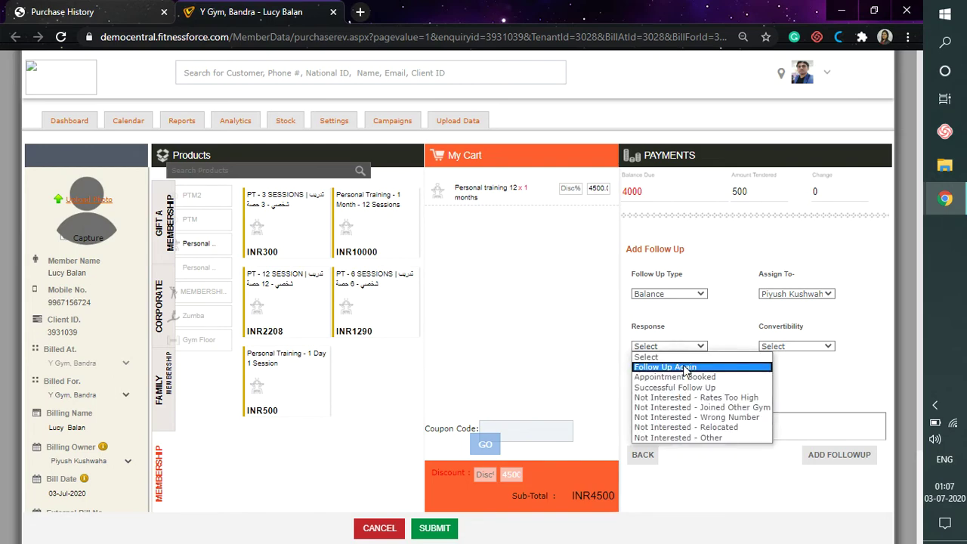
click(686, 367)
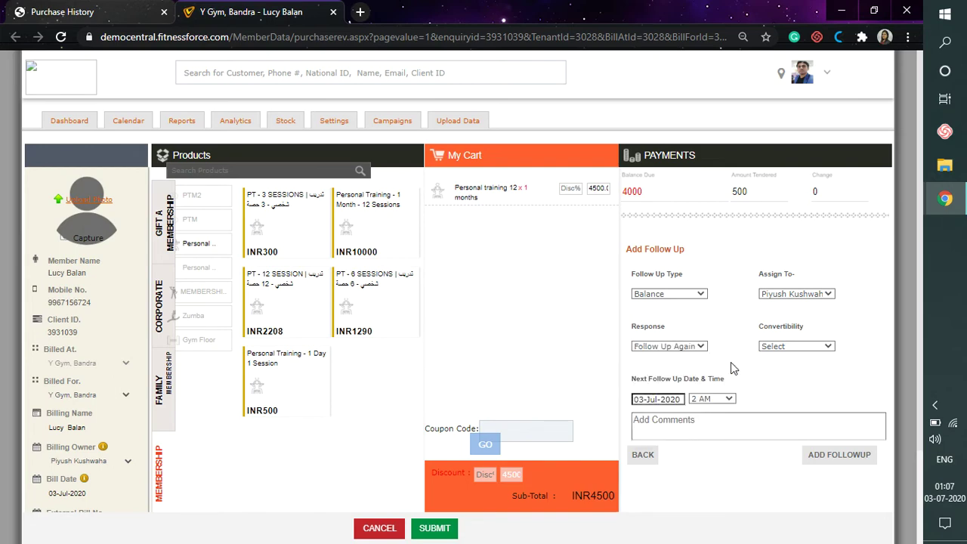
click(771, 349)
click(776, 376)
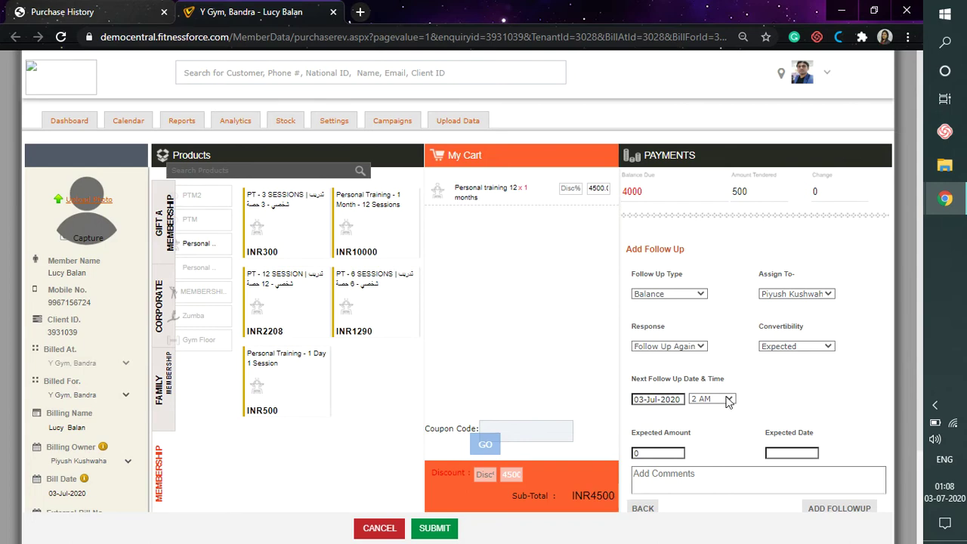
Schedule the next follow-up for 10-Jul-2020 at 1 PM.
double_click(663, 400)
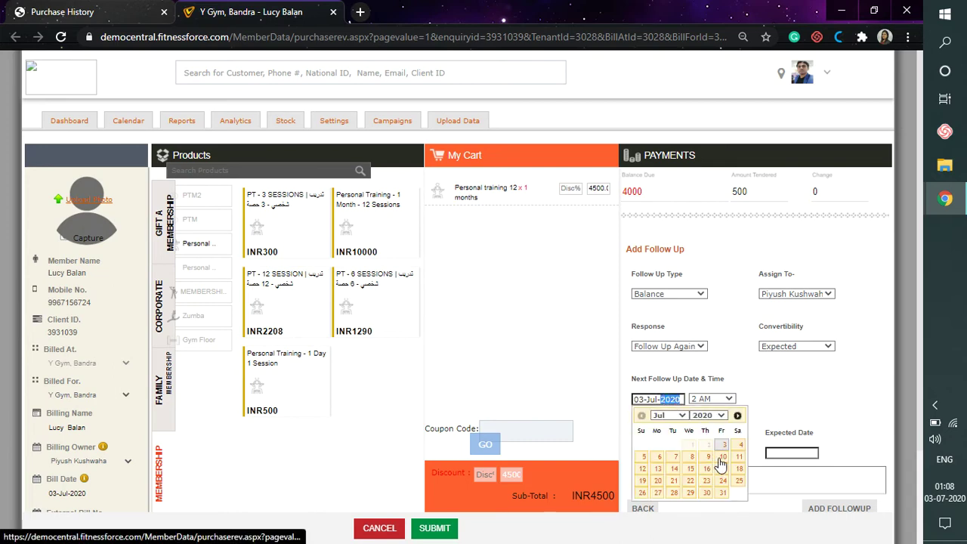
click(722, 458)
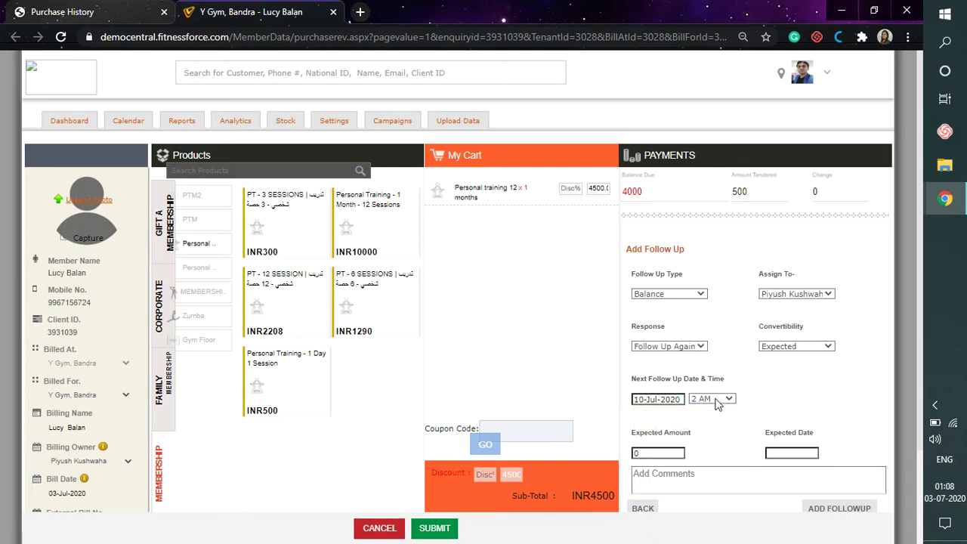
click(718, 400)
click(713, 321)
Set the follow-up's expected amount to 4000 and its expected date to 10-Jul-2020.
click(658, 454)
key(BackSpace)
text(4000)
click(797, 450)
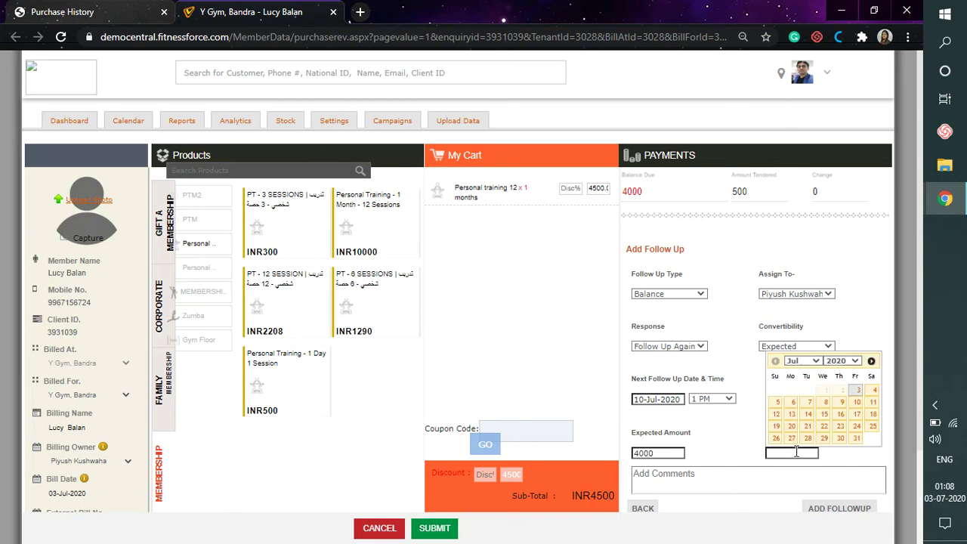
click(858, 408)
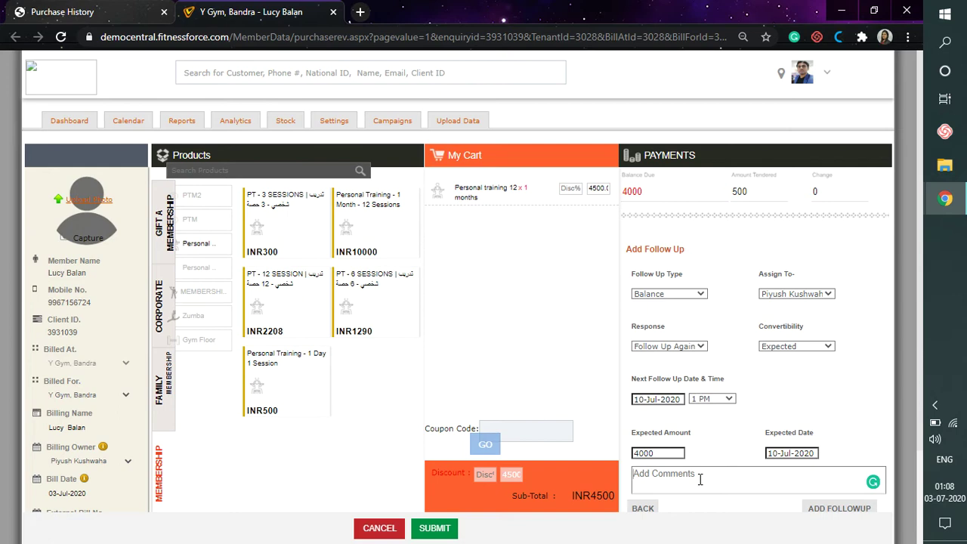
Enter the comment "12 months PT sessions - Due amount" and add the follow-up to the bill.
text(12 mon)
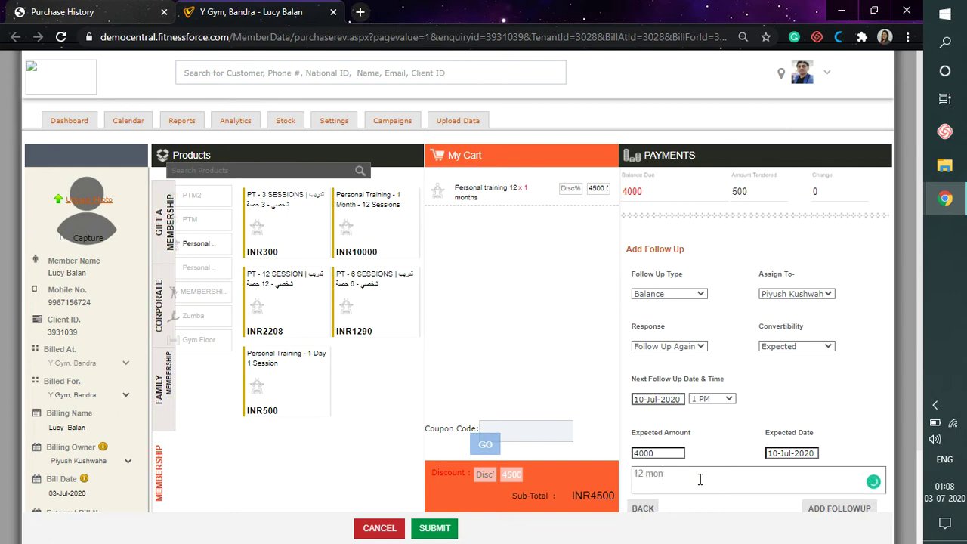
text(ths PT sessions)
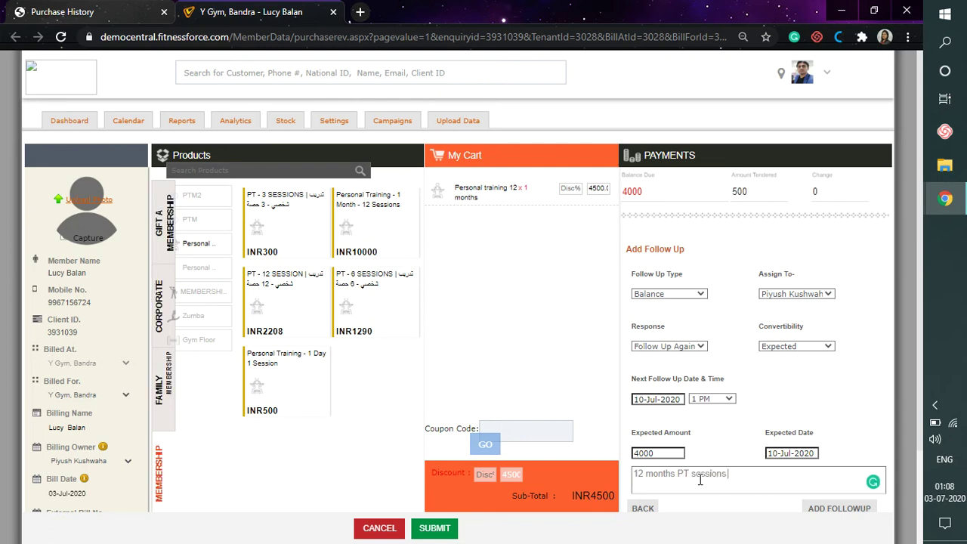
text( - Due amount)
click(837, 509)
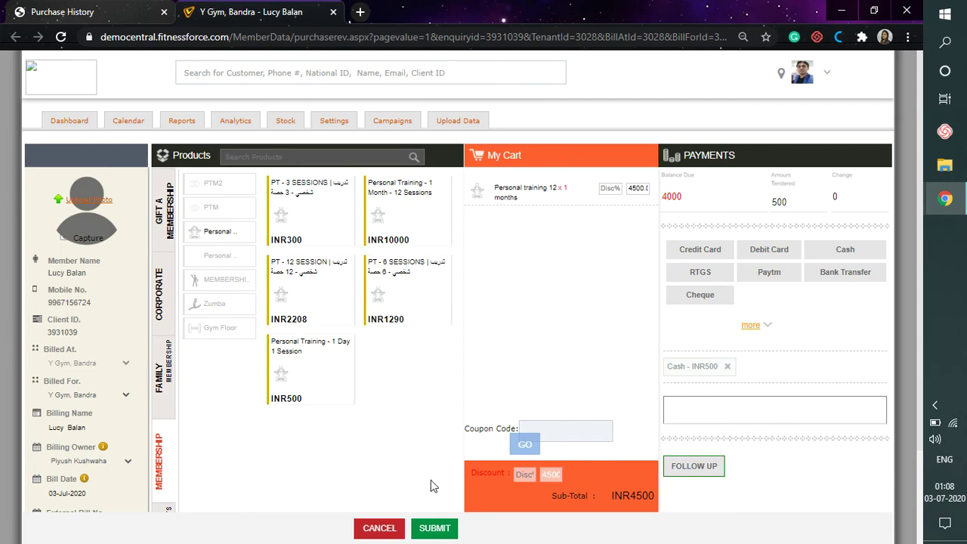
Submit the membership bill and confirm leaving the billing page.
click(435, 532)
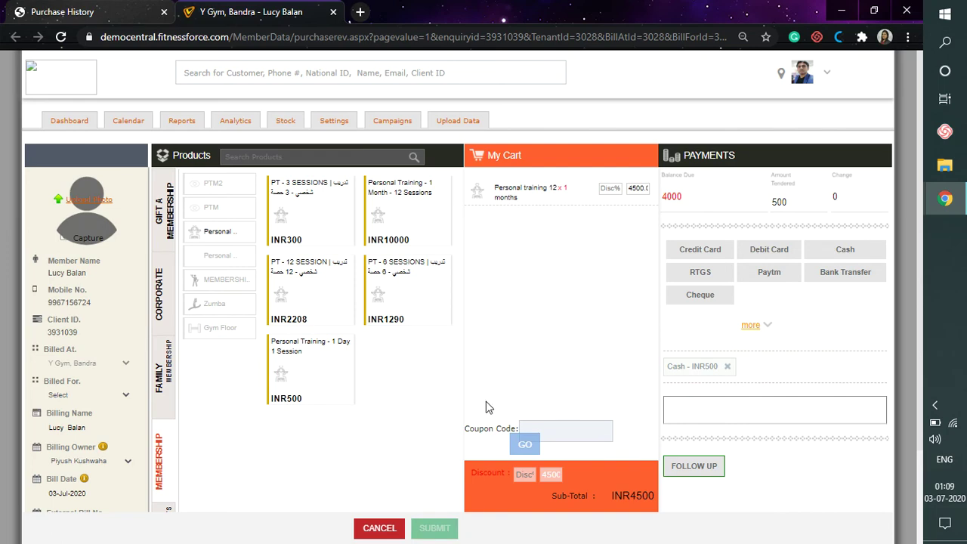
scroll(488, 397, down, 2)
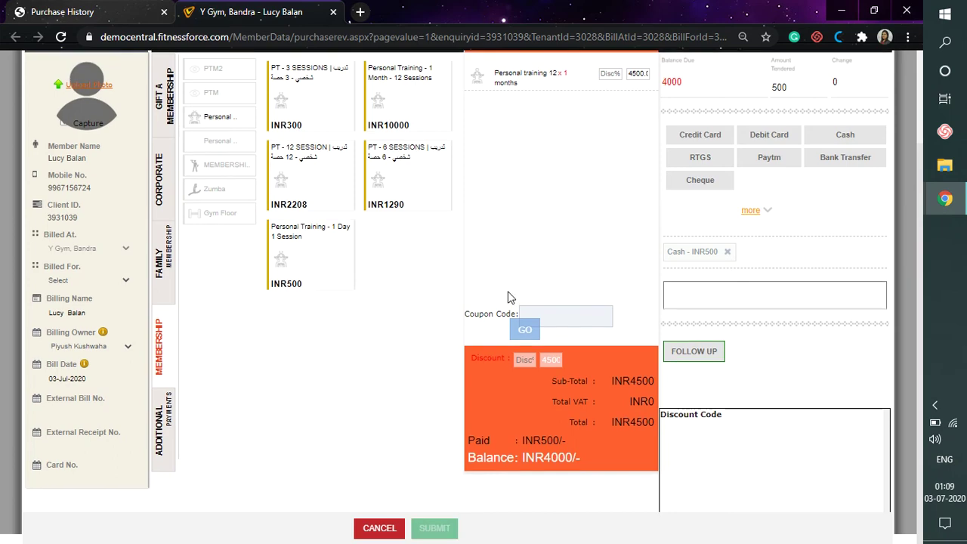
scroll(507, 297, up, 2)
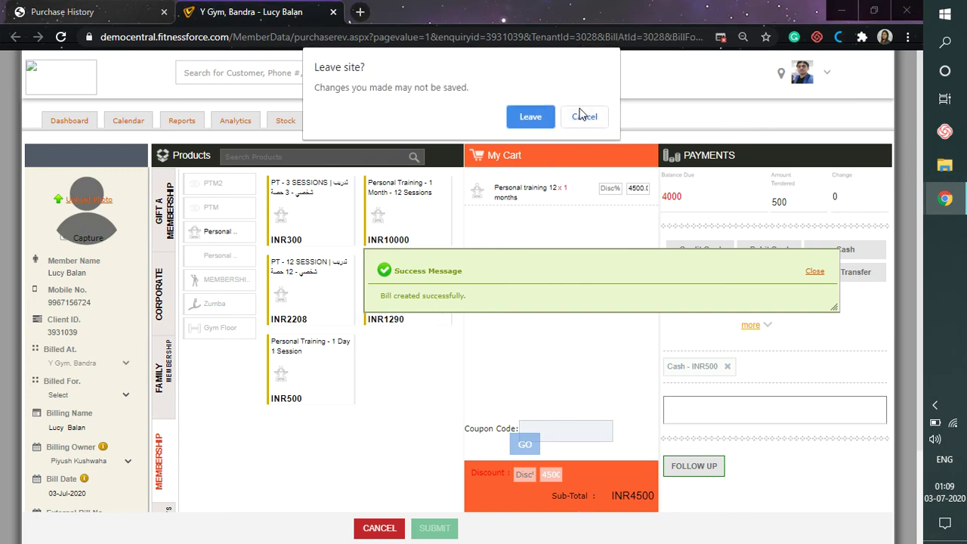
click(531, 117)
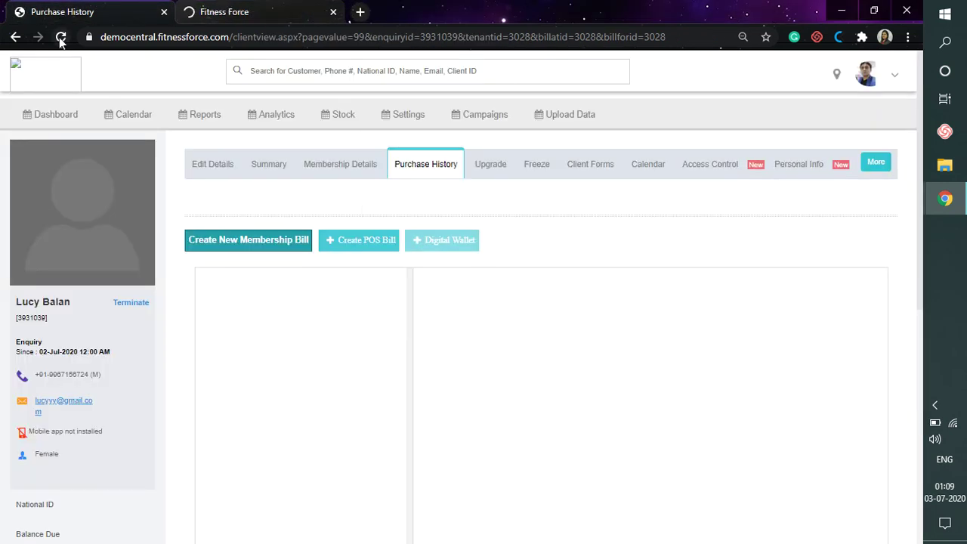
Reload the client's profile and open the new membership bill in the purchase history.
click(61, 37)
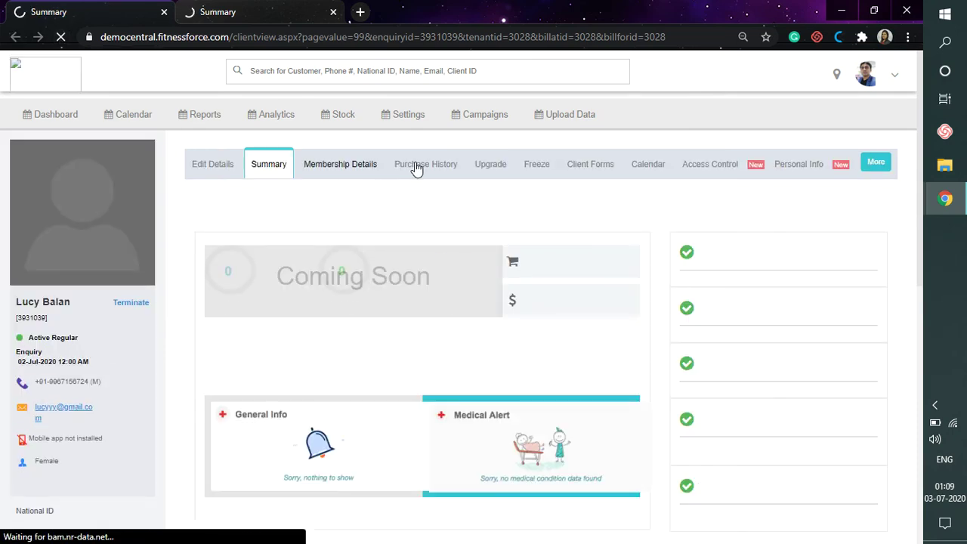
click(415, 168)
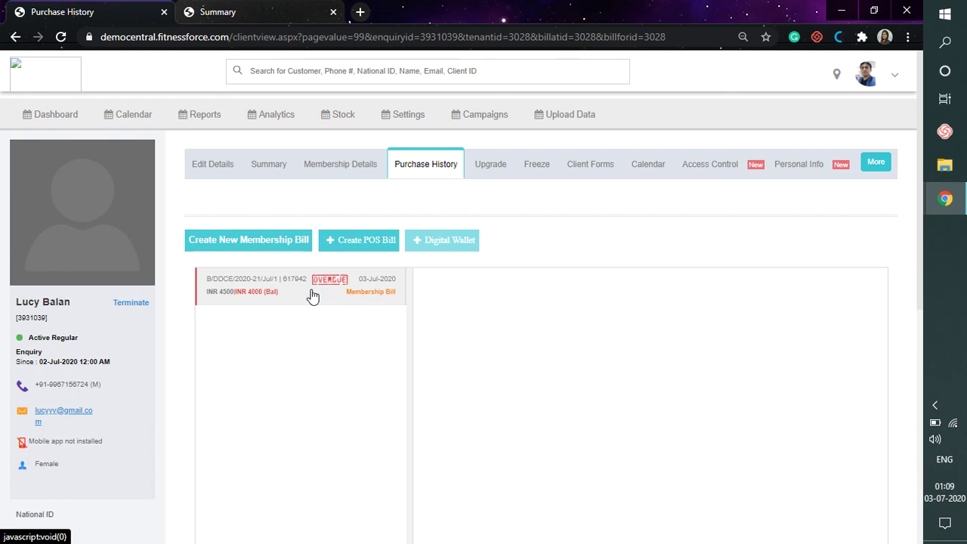
click(313, 295)
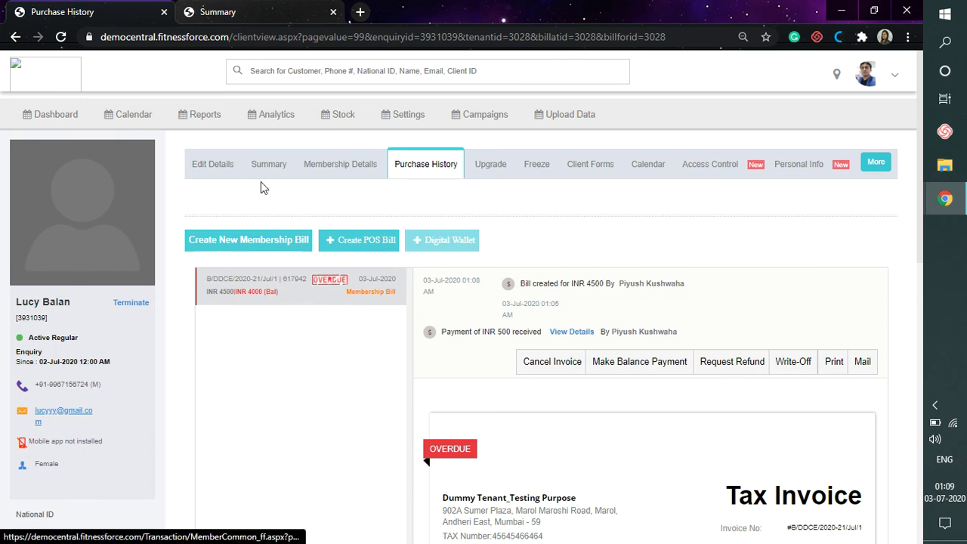
Open the client's membership details.
click(341, 166)
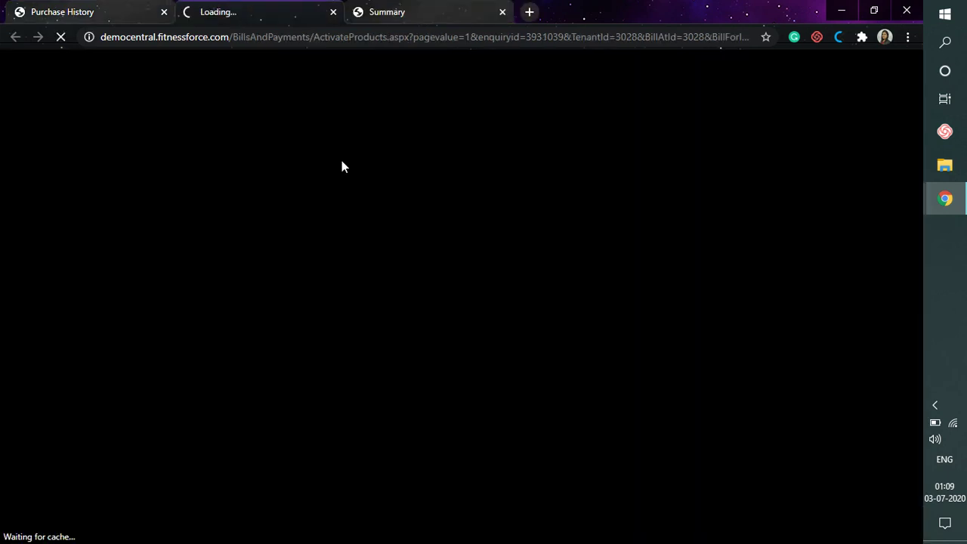